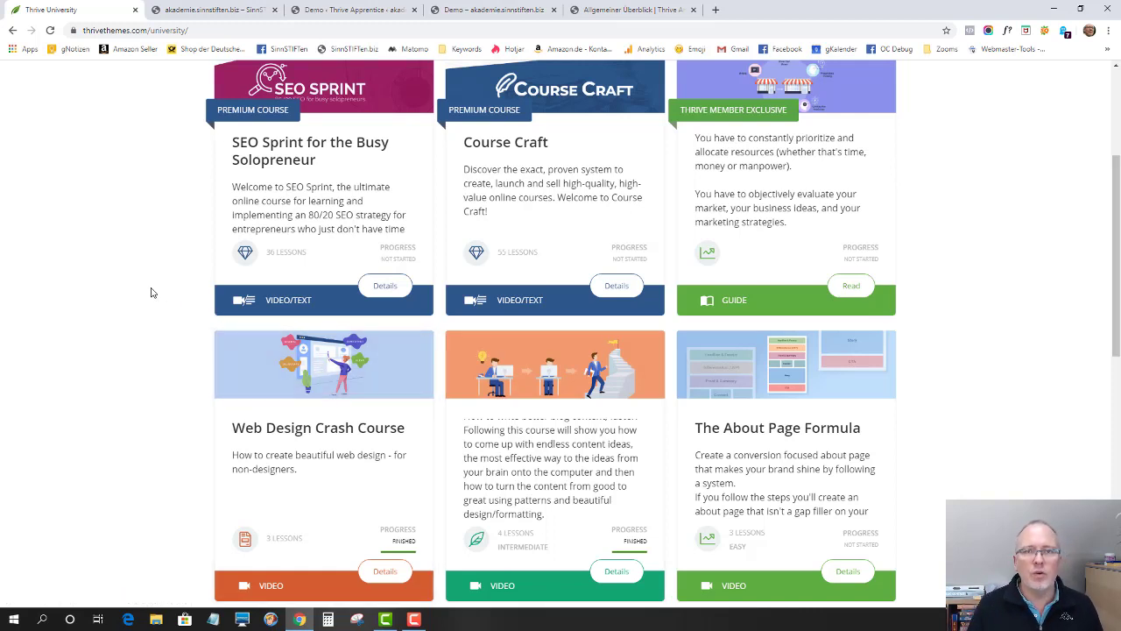
Step: Look over the Thrive University course list and the SinnSTIFTen academy's course overview
{"action": "scroll", "coordinate": [151, 293], "scroll_direction": "up", "scroll_amount": 3}
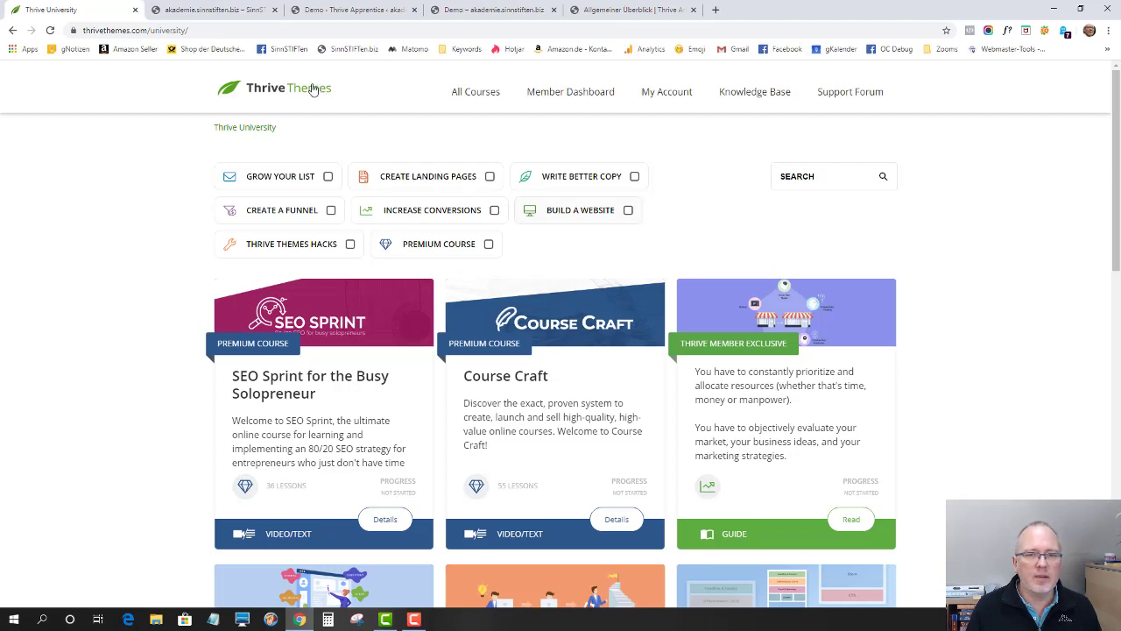
{"action": "left_click", "coordinate": [250, 11]}
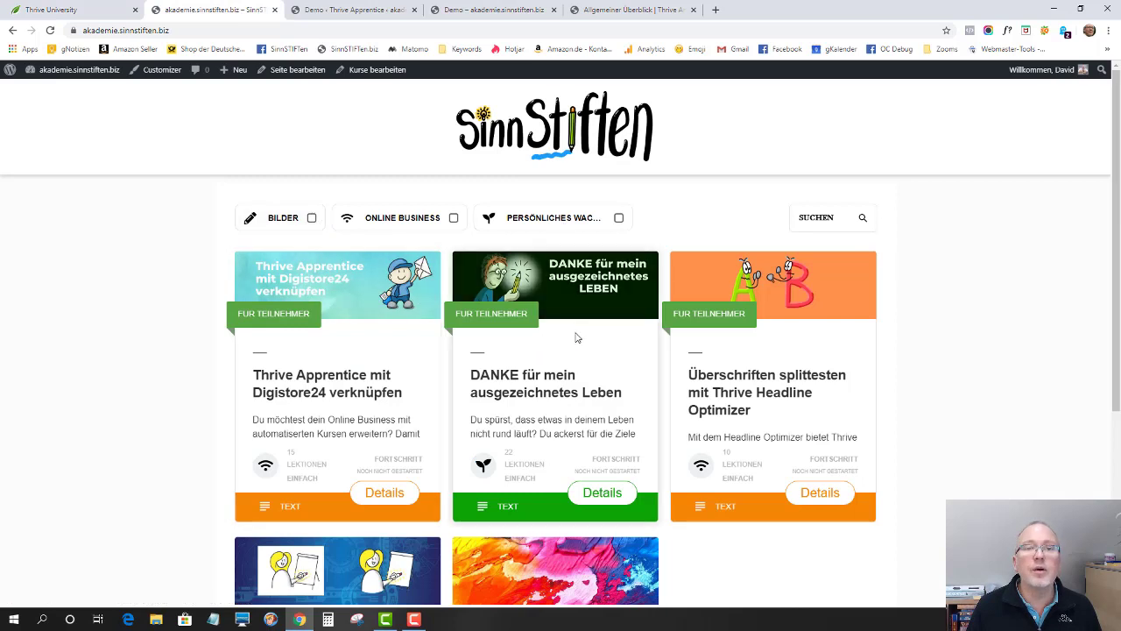
{"action": "scroll", "coordinate": [577, 344], "scroll_direction": "down", "scroll_amount": 3}
{"action": "scroll", "coordinate": [459, 385], "scroll_direction": "up", "scroll_amount": 2}
{"action": "scroll", "coordinate": [459, 386], "scroll_direction": "down", "scroll_amount": 2}
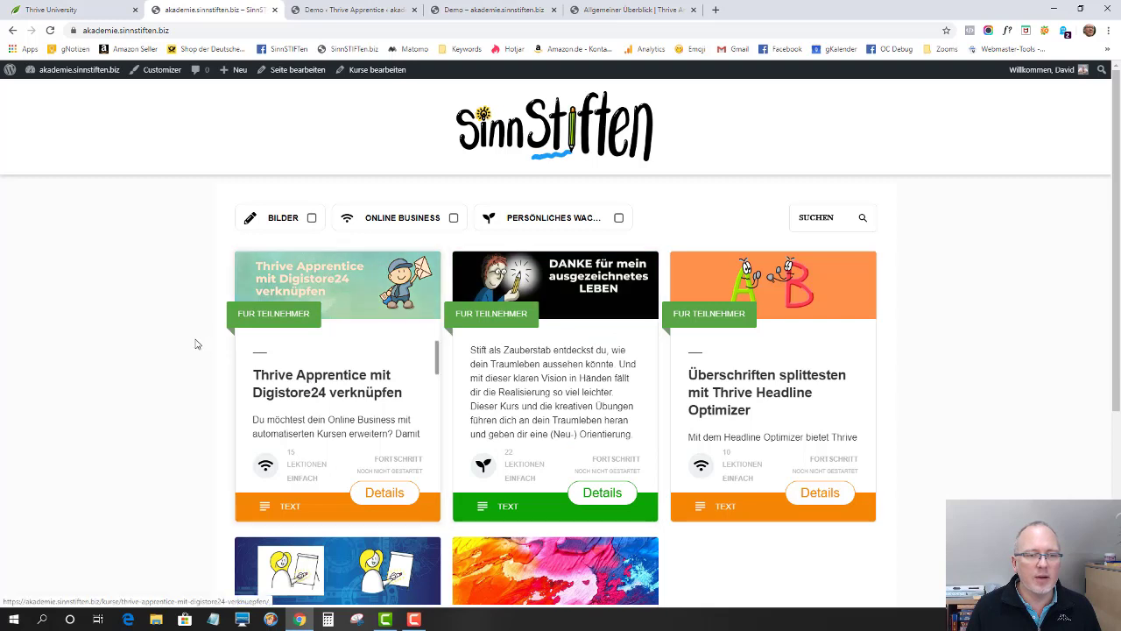
Step: View the Demo course's preview page and open the Demo course from the Apprentice Dashboard
{"action": "left_click", "coordinate": [357, 12]}
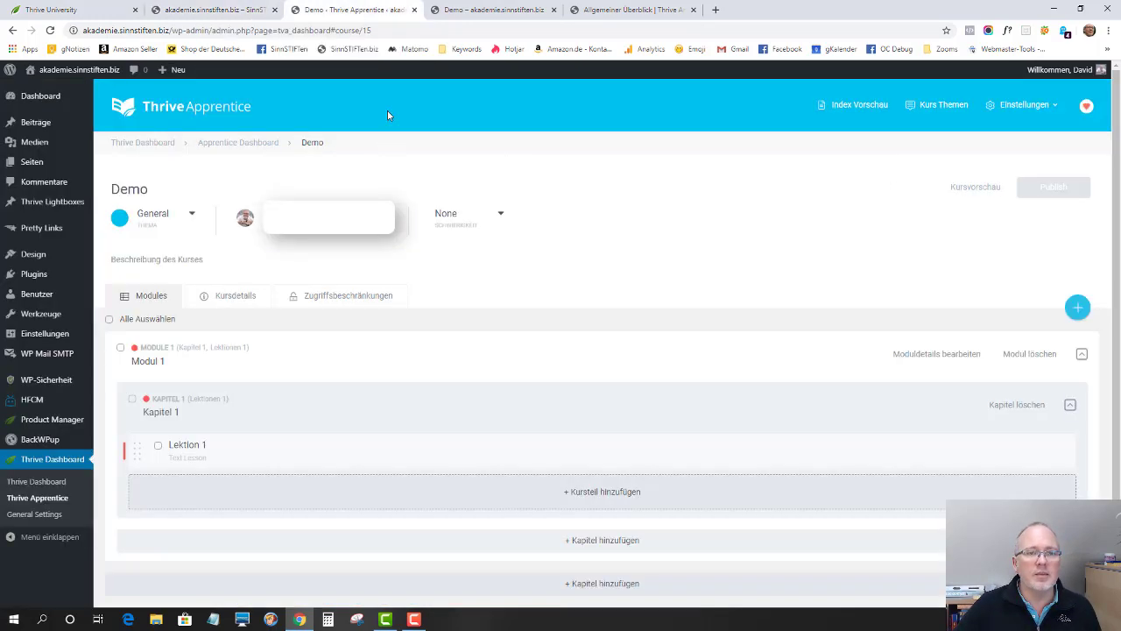
{"action": "left_click", "coordinate": [478, 12]}
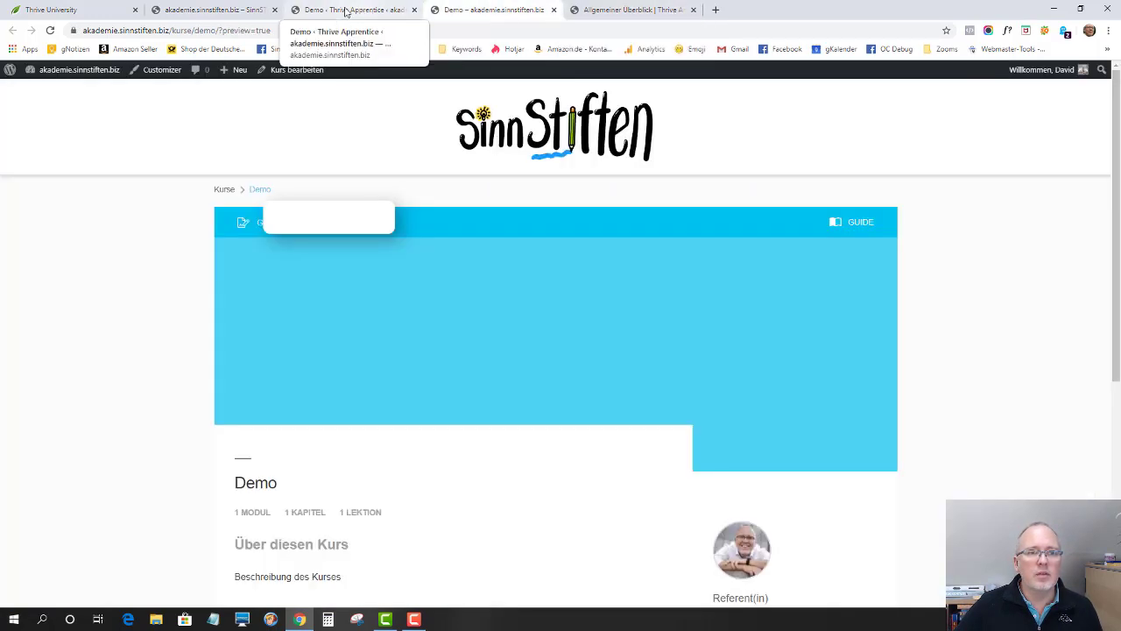
{"action": "left_click", "coordinate": [346, 11]}
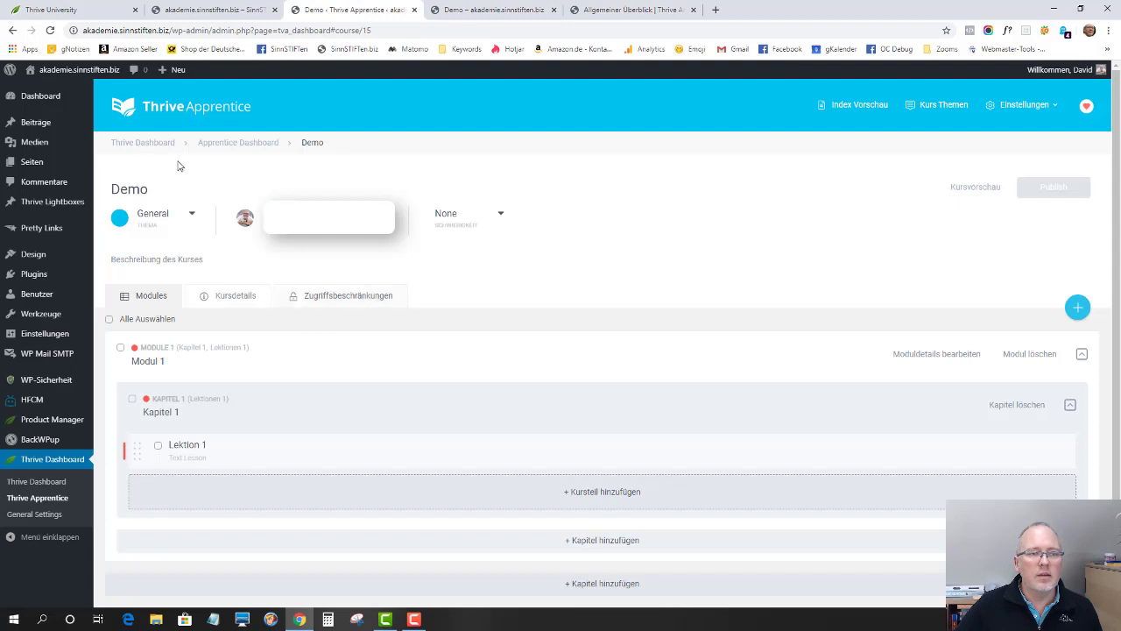
{"action": "left_click", "coordinate": [211, 145]}
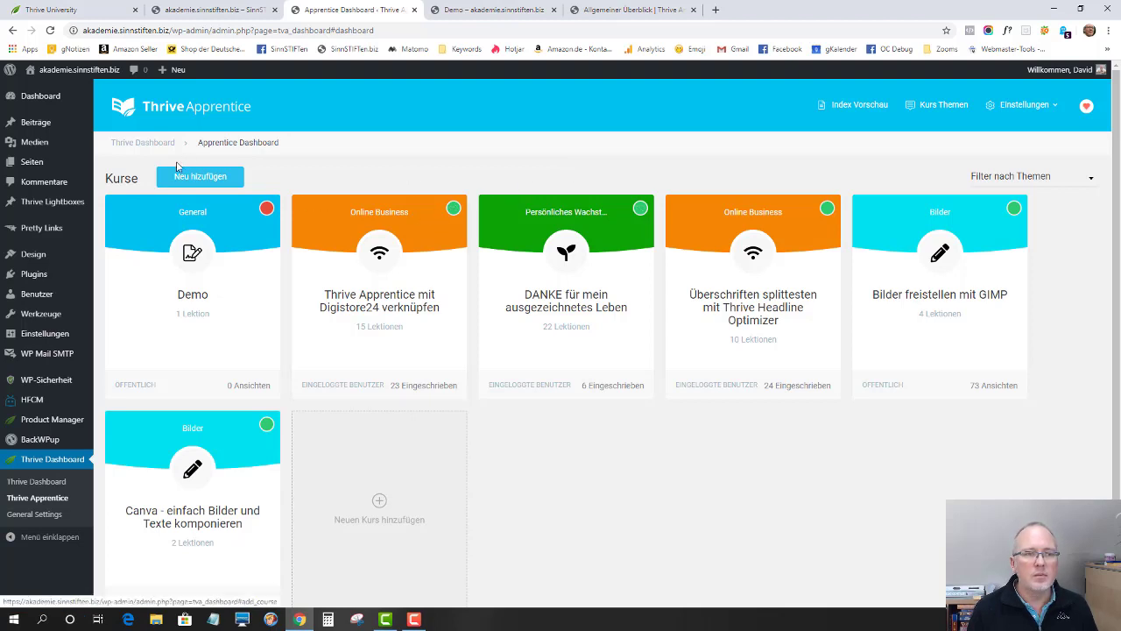
{"action": "left_click", "coordinate": [193, 273]}
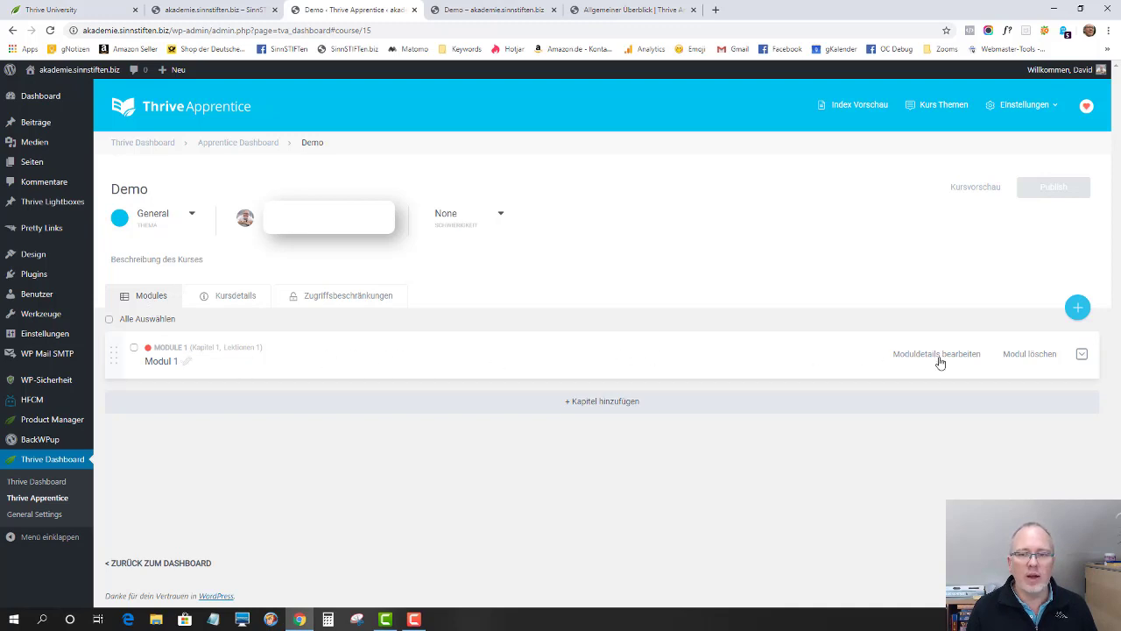
Step: Set the Demo course's topic to Online Business and its difficulty to Einfach
{"action": "left_click", "coordinate": [194, 218]}
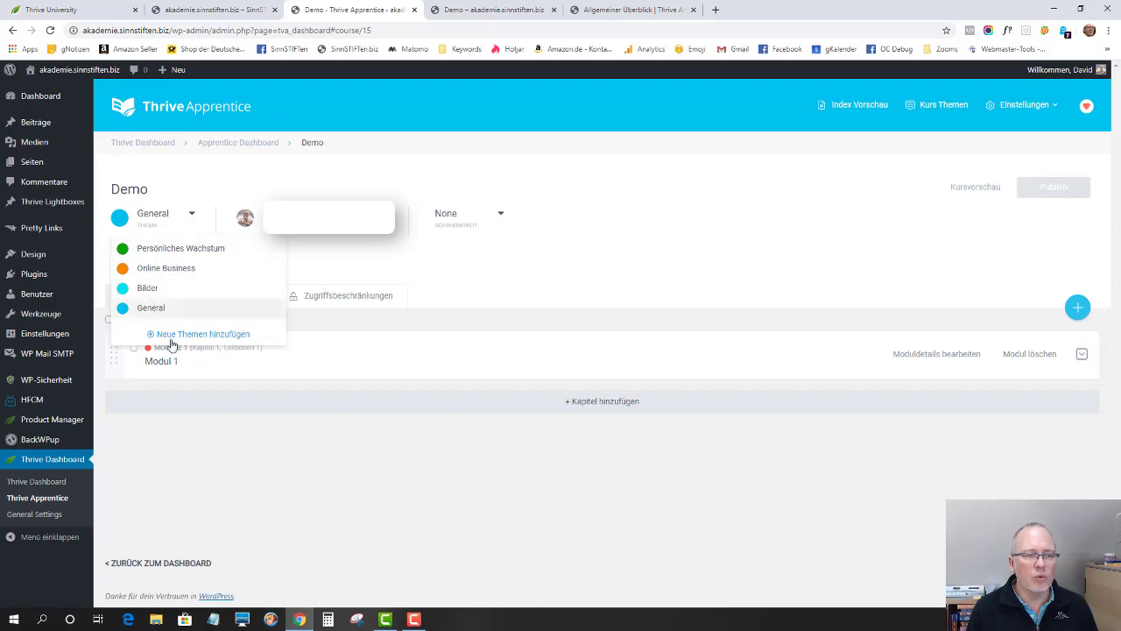
{"action": "left_click", "coordinate": [174, 269]}
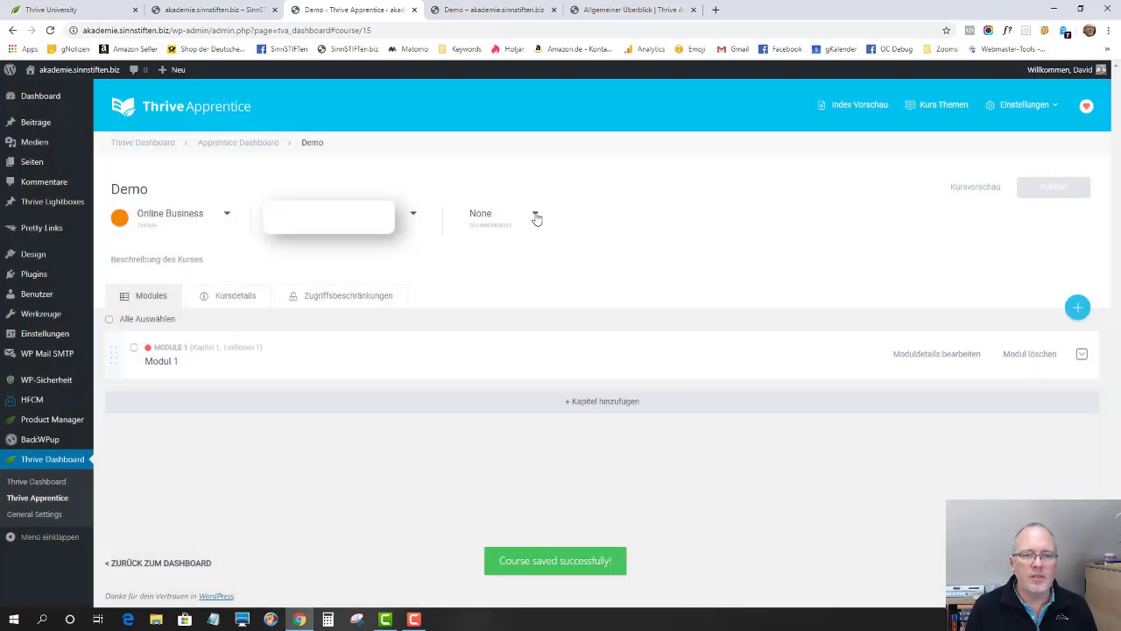
{"action": "left_click", "coordinate": [535, 215]}
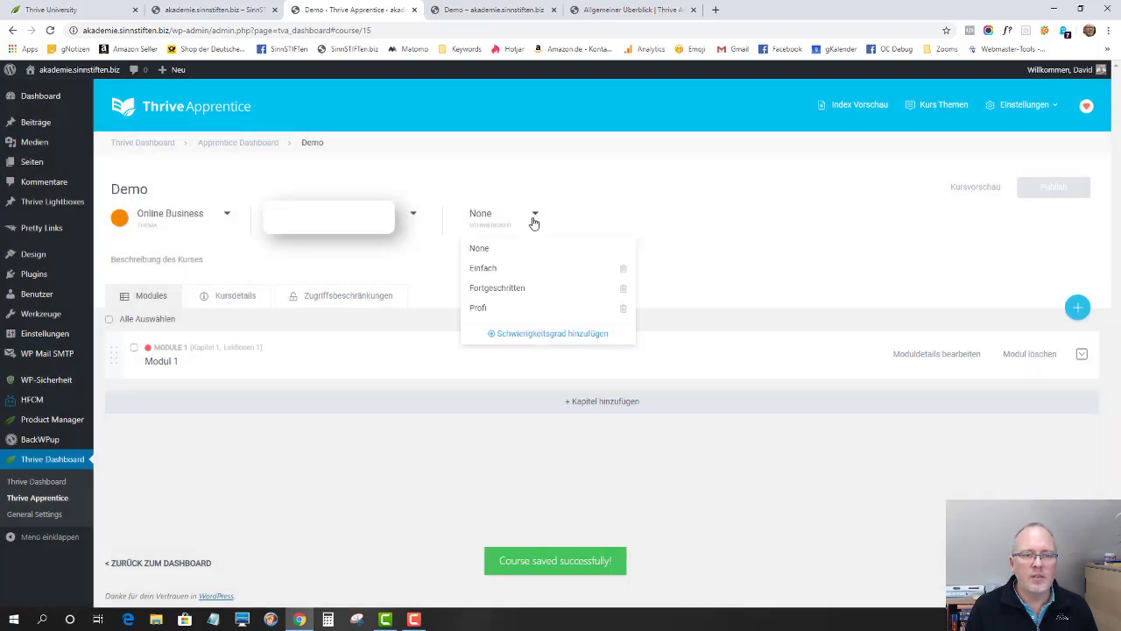
{"action": "left_click", "coordinate": [502, 272]}
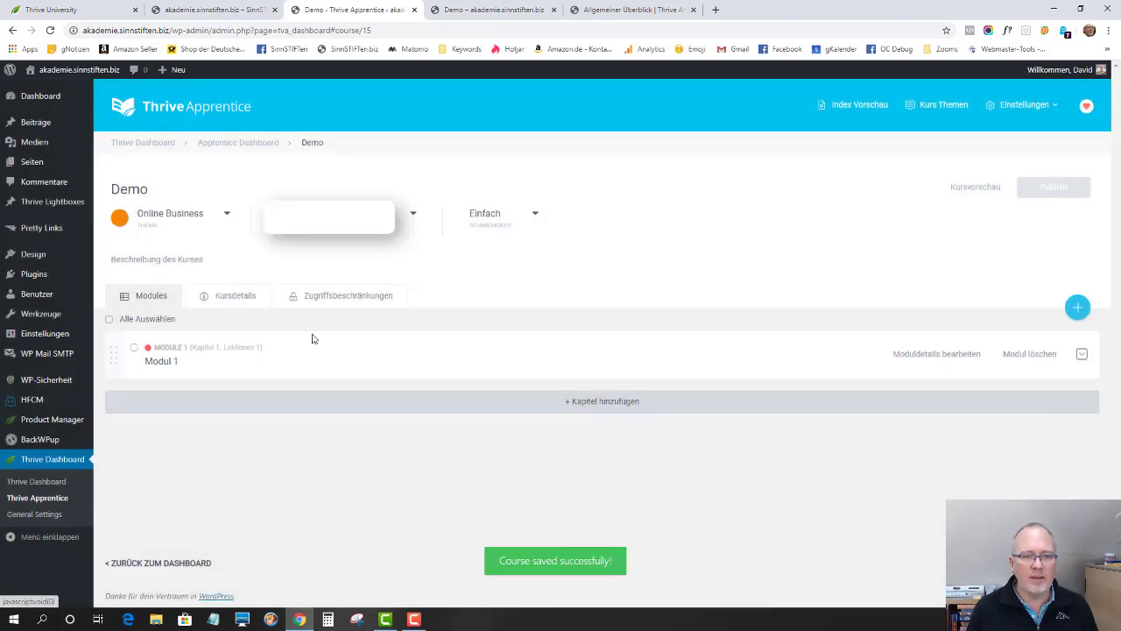
Step: Add a text lesson titled "Lektion 2" to Kapitel 1 of Modul 1 and save it
{"action": "left_click", "coordinate": [1082, 355]}
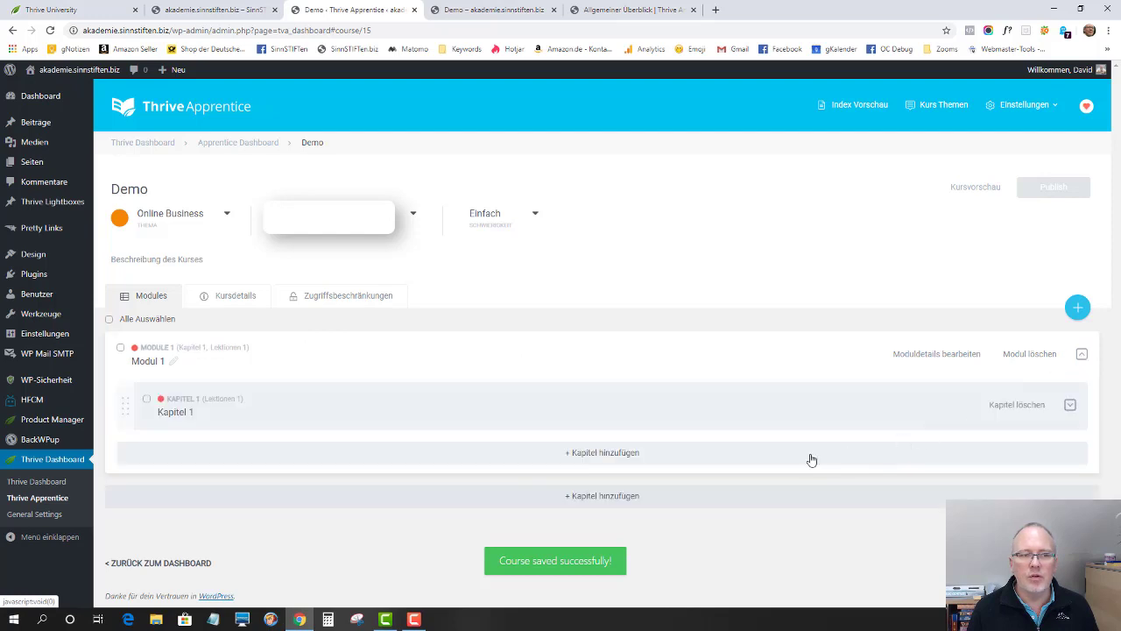
{"action": "left_click", "coordinate": [1070, 408]}
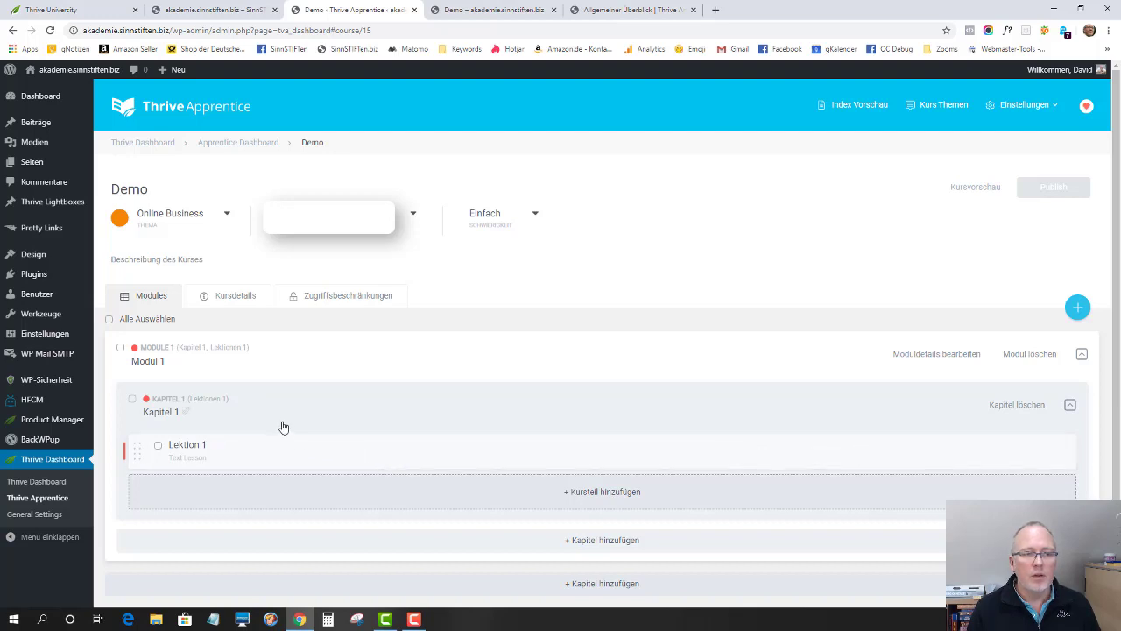
{"action": "left_click", "coordinate": [595, 493]}
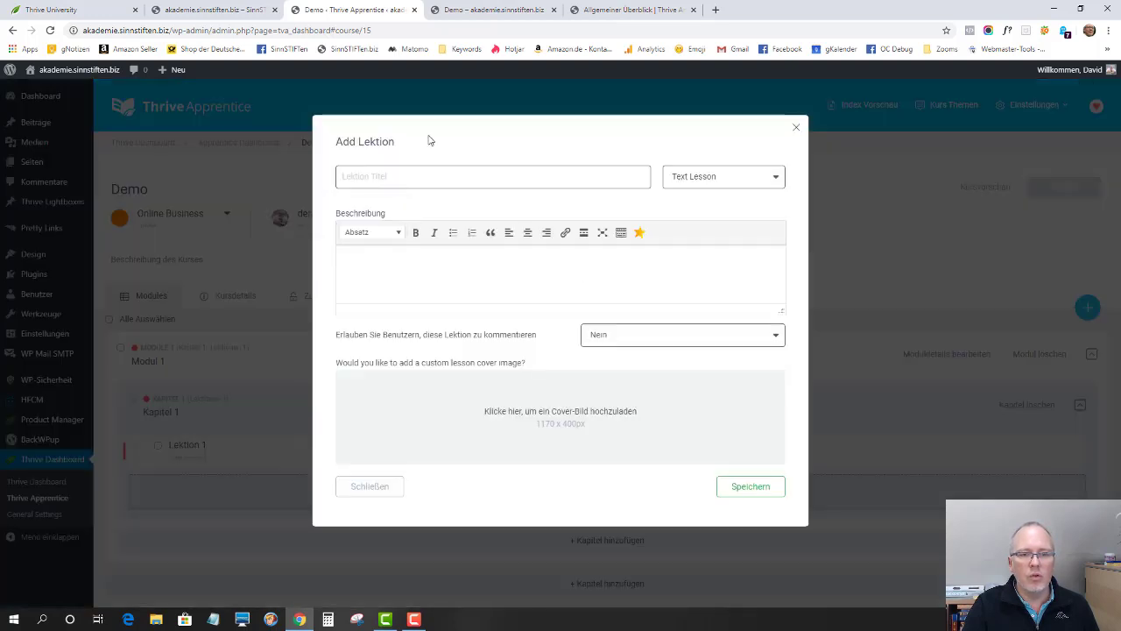
{"action": "type", "text": "Lektion 2"}
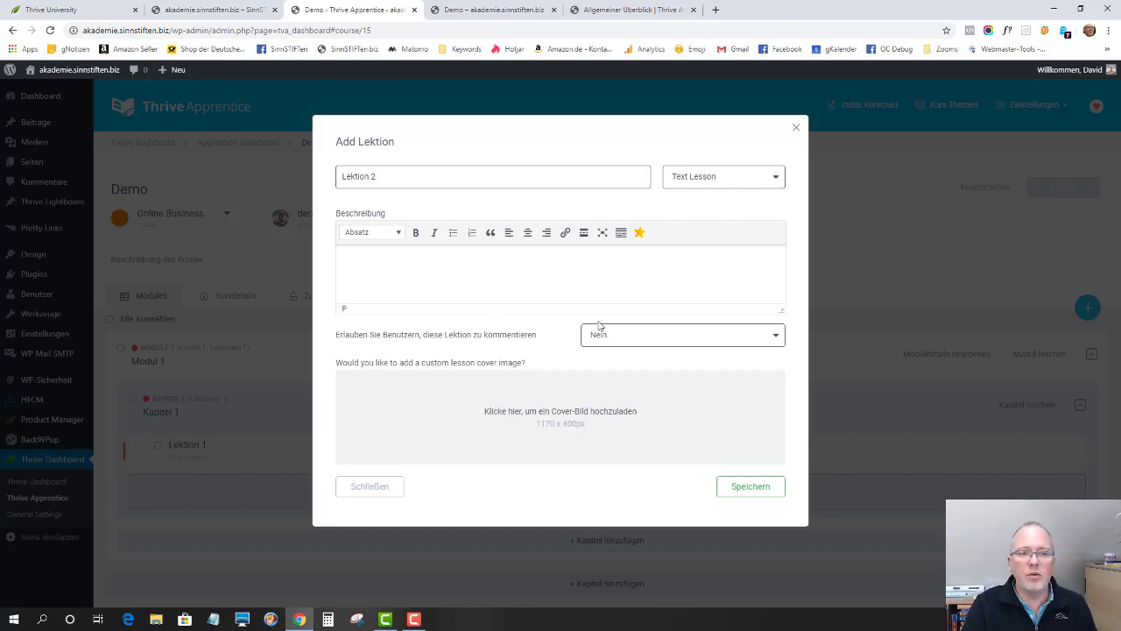
{"action": "left_click", "coordinate": [753, 497]}
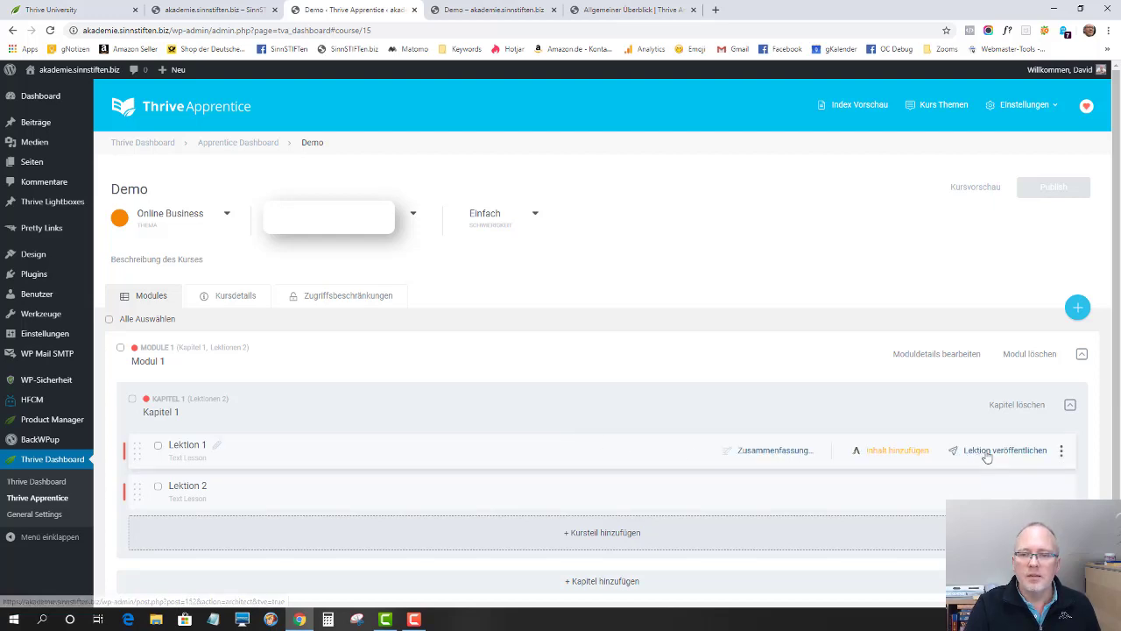
Step: Give Lektion 1 the description "Hier geht es um ...", save it and publish the lesson
{"action": "left_click", "coordinate": [754, 454]}
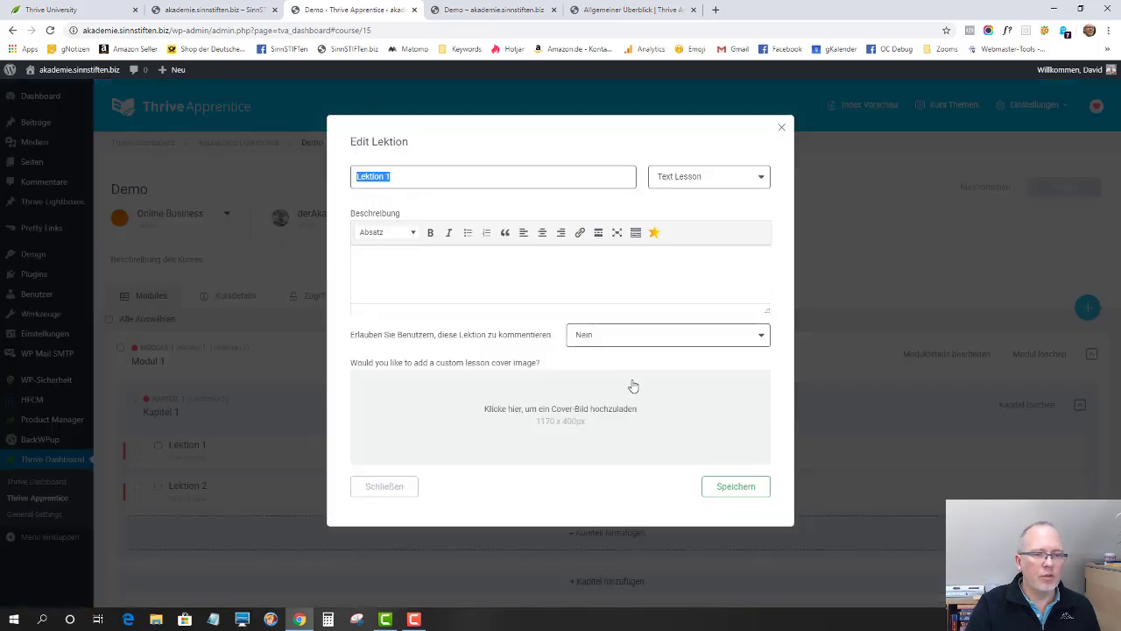
{"action": "left_click", "coordinate": [546, 273]}
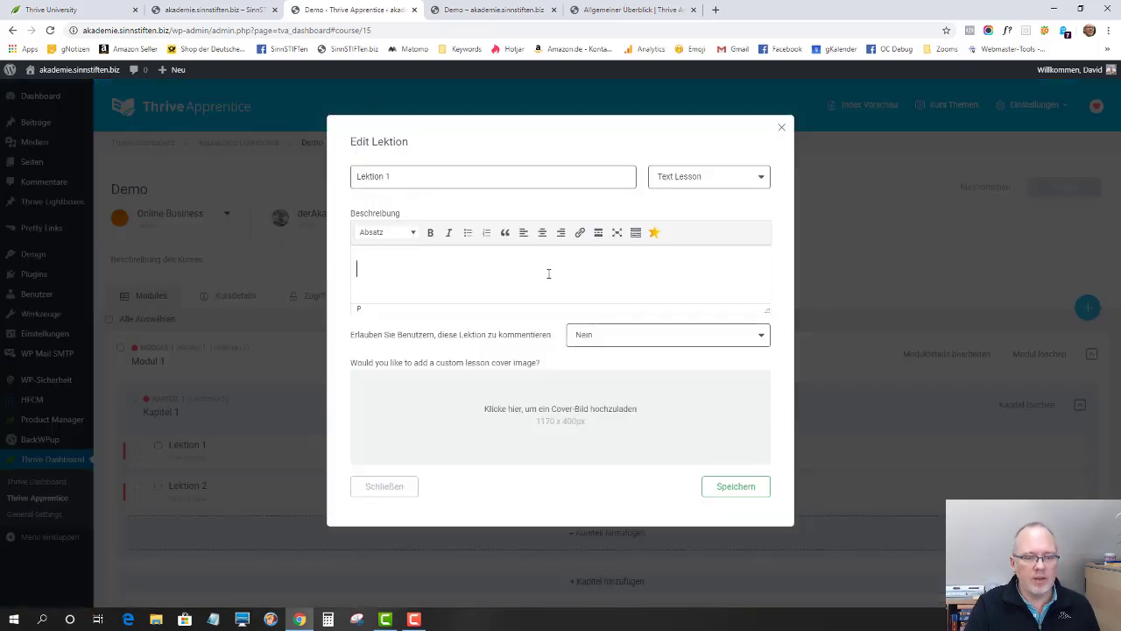
{"action": "type", "text": "Hier ge"}
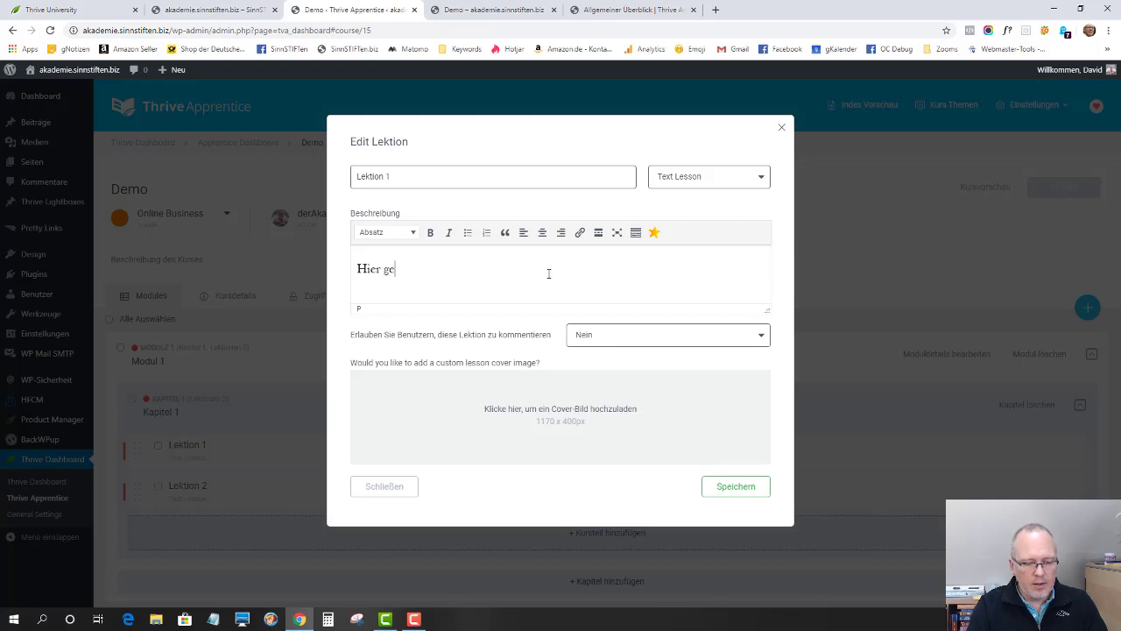
{"action": "type", "text": "ht es um ..."}
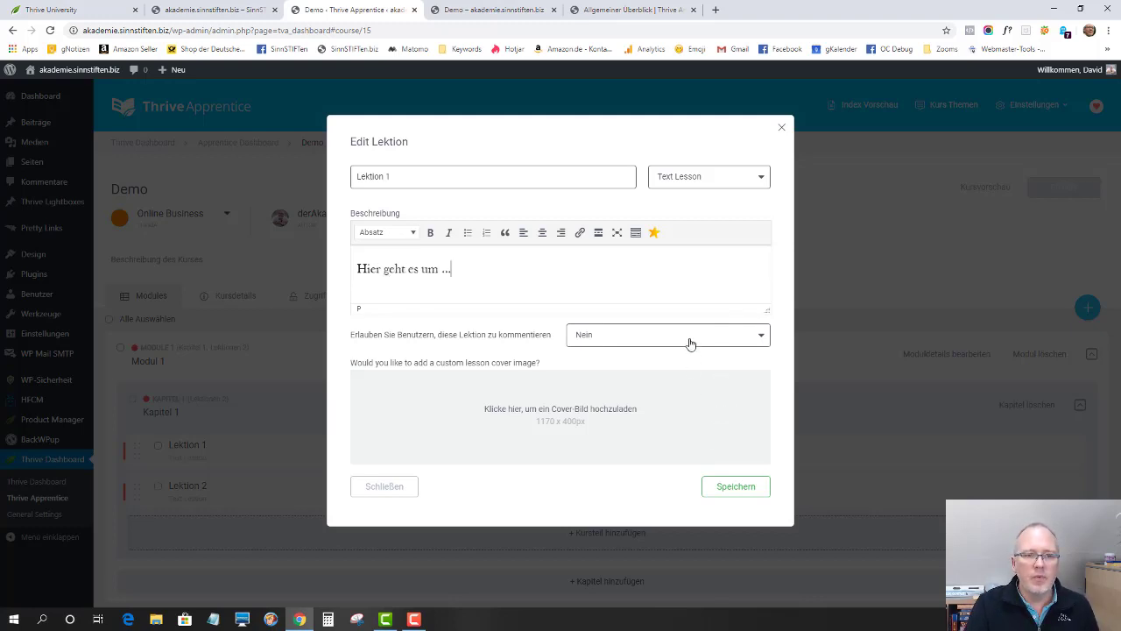
{"action": "left_click", "coordinate": [729, 489]}
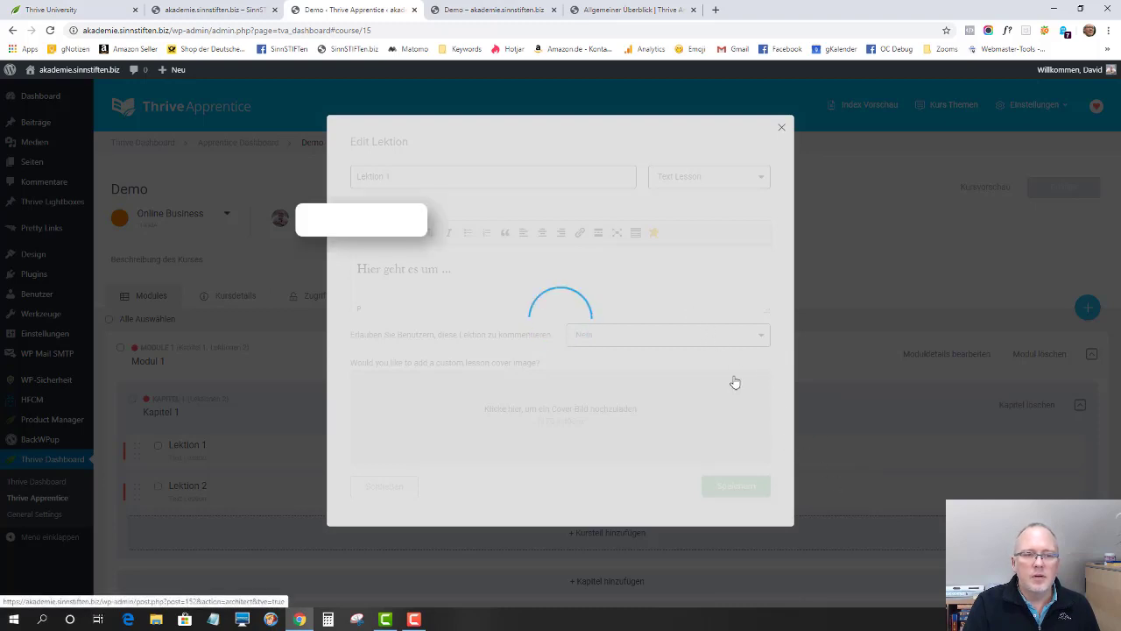
{"action": "scroll", "coordinate": [666, 303], "scroll_direction": "down", "scroll_amount": 1}
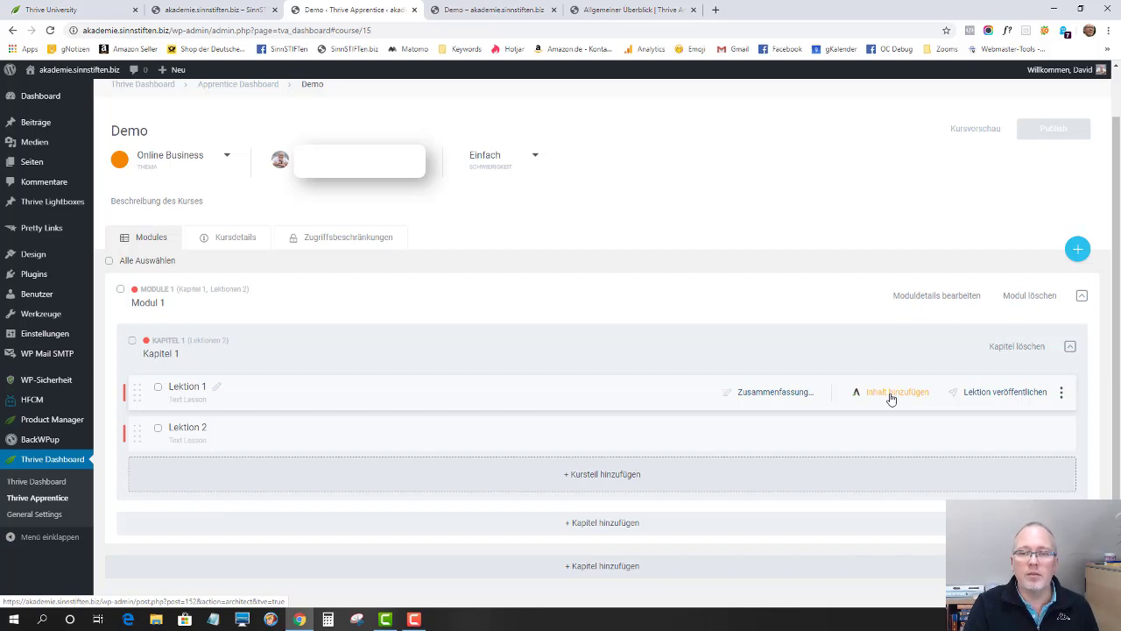
{"action": "left_click", "coordinate": [1012, 393]}
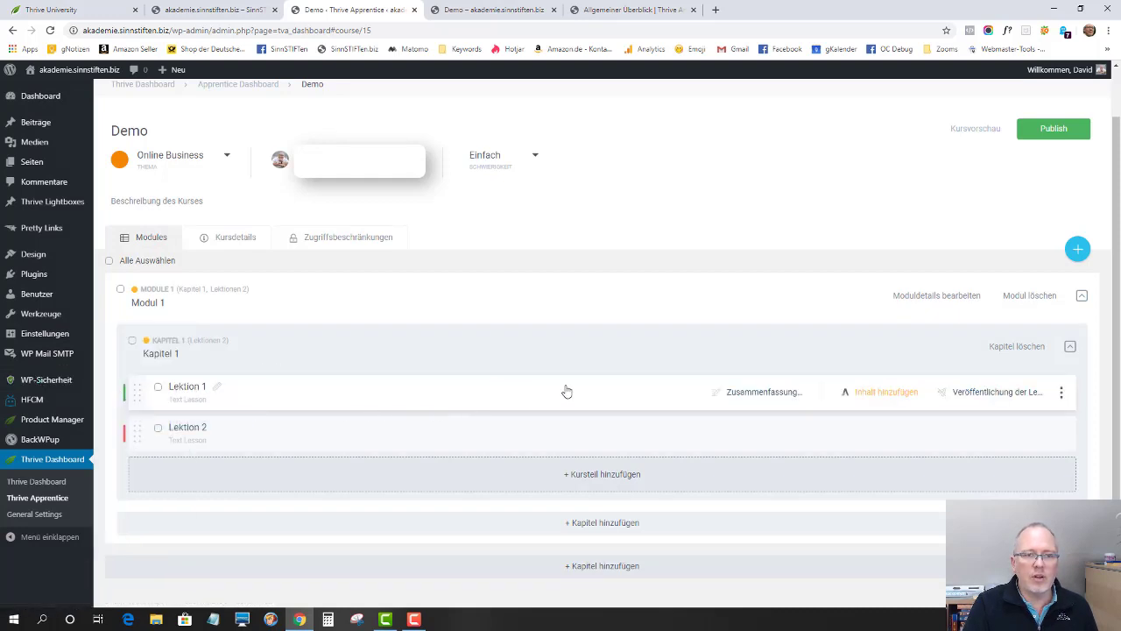
Step: Preview the Demo course page and examine its header, description, author details and course structure
{"action": "left_click", "coordinate": [967, 132]}
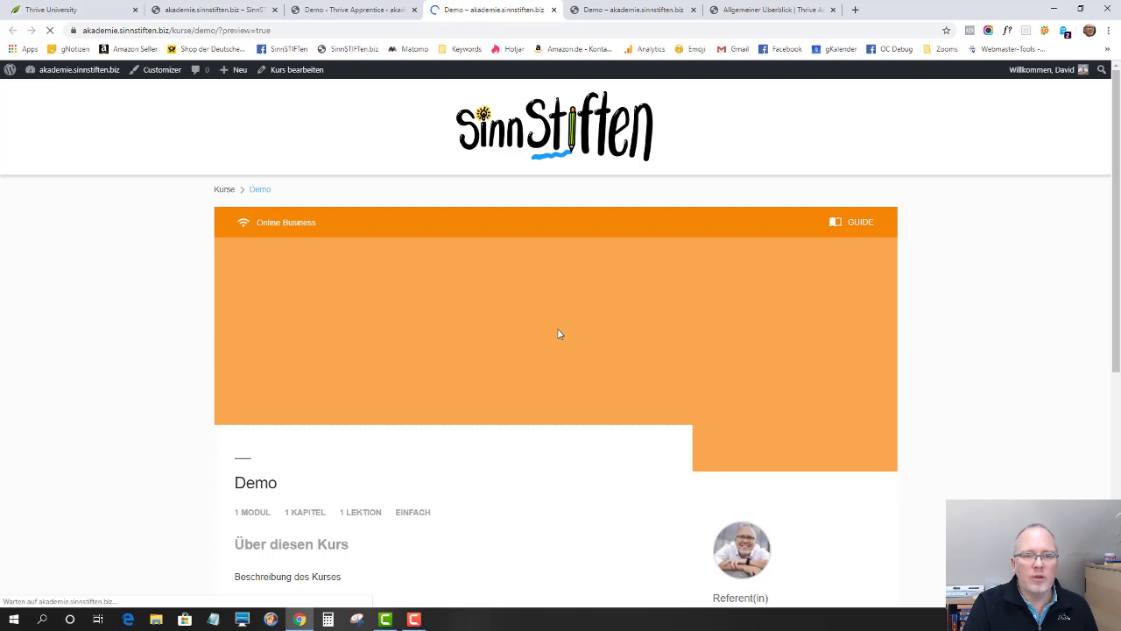
{"action": "scroll", "coordinate": [500, 365], "scroll_direction": "down", "scroll_amount": 2}
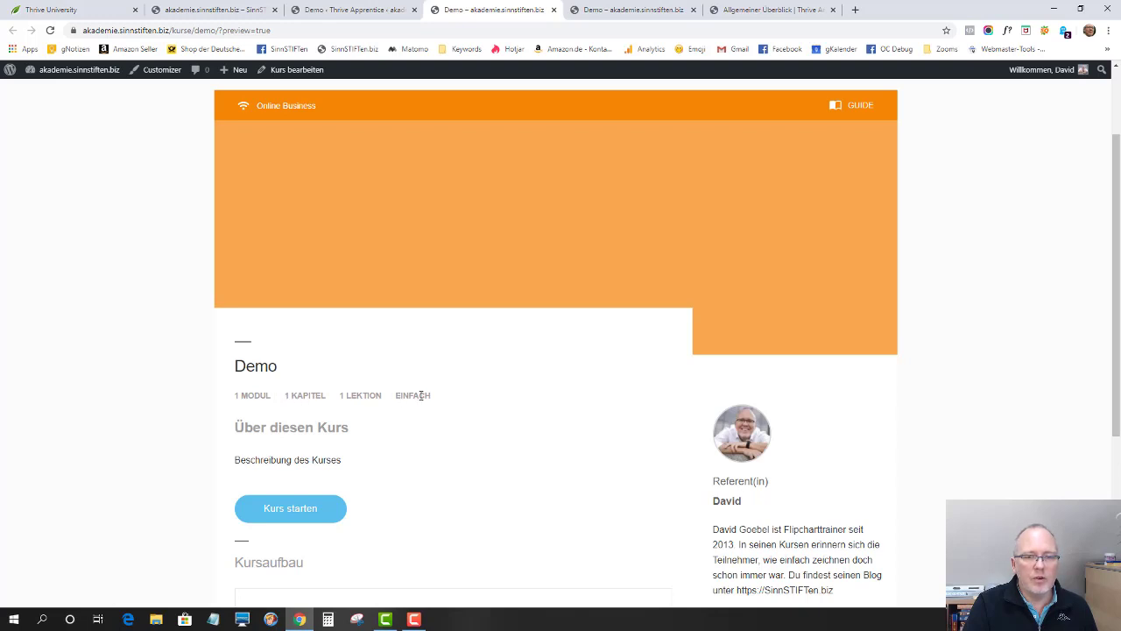
{"action": "scroll", "coordinate": [419, 395], "scroll_direction": "down", "scroll_amount": 3}
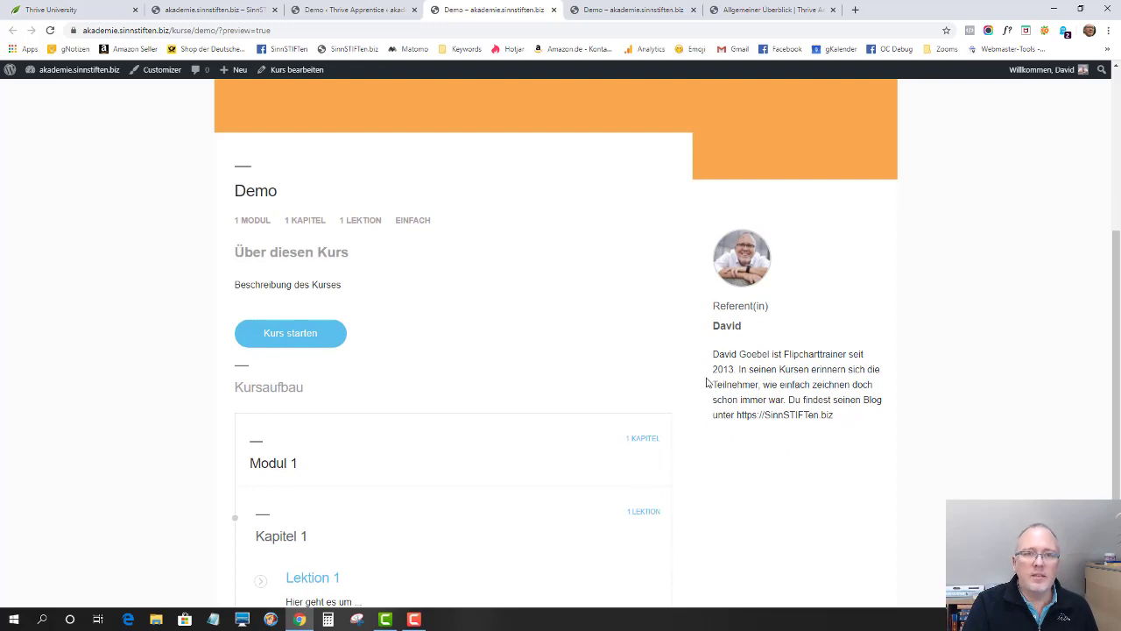
{"action": "scroll", "coordinate": [400, 370], "scroll_direction": "down", "scroll_amount": 2}
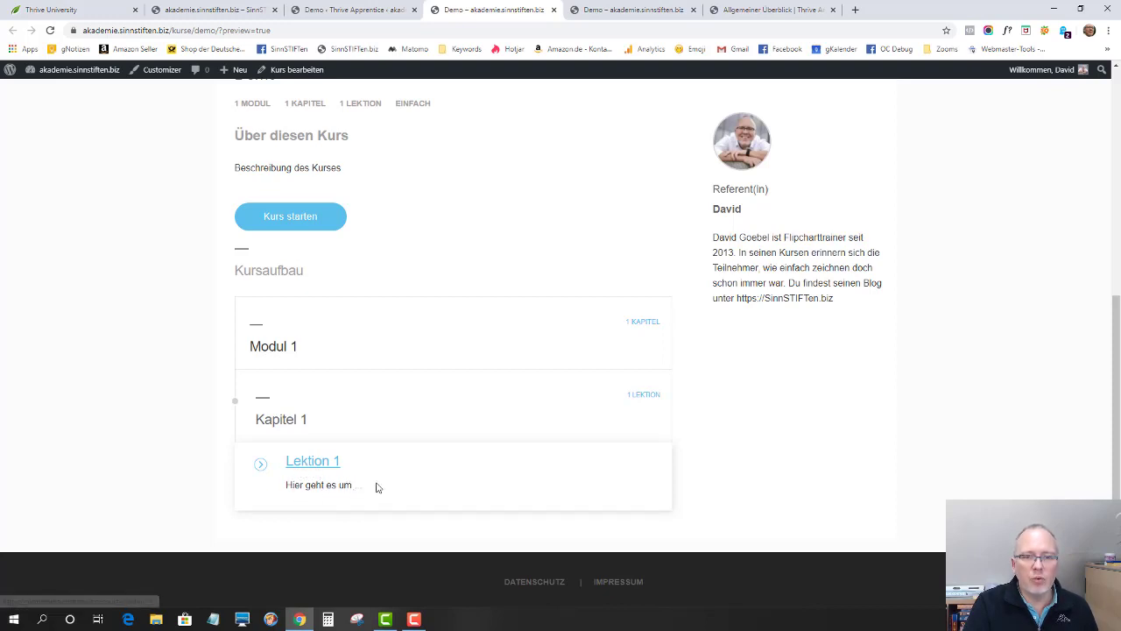
{"action": "scroll", "coordinate": [375, 482], "scroll_direction": "up", "scroll_amount": 4}
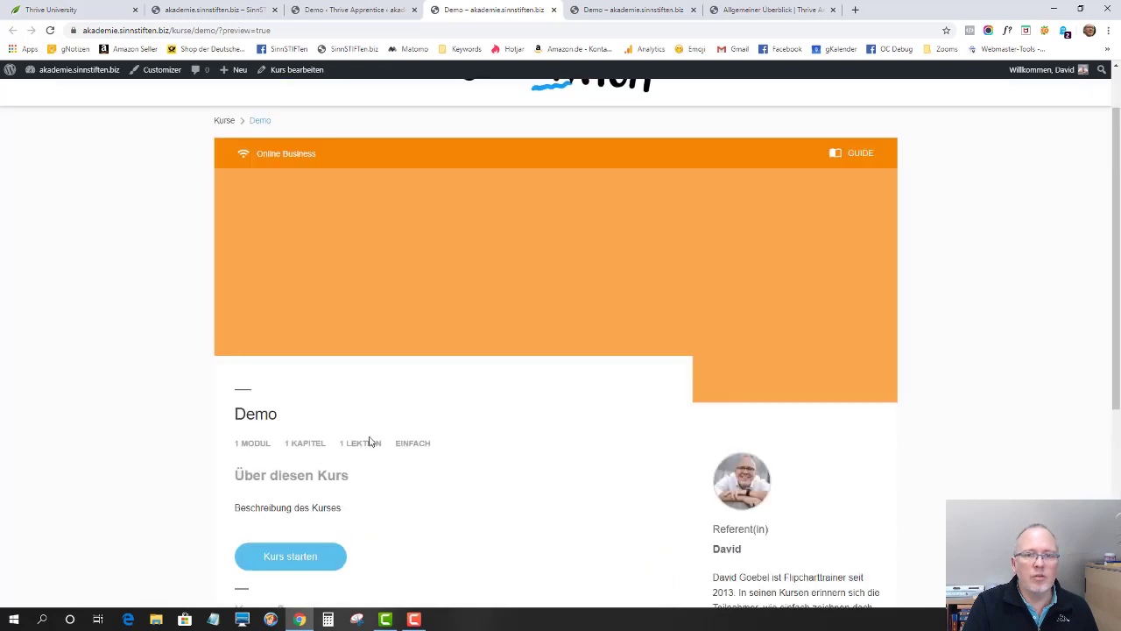
{"action": "scroll", "coordinate": [371, 448], "scroll_direction": "up", "scroll_amount": 1}
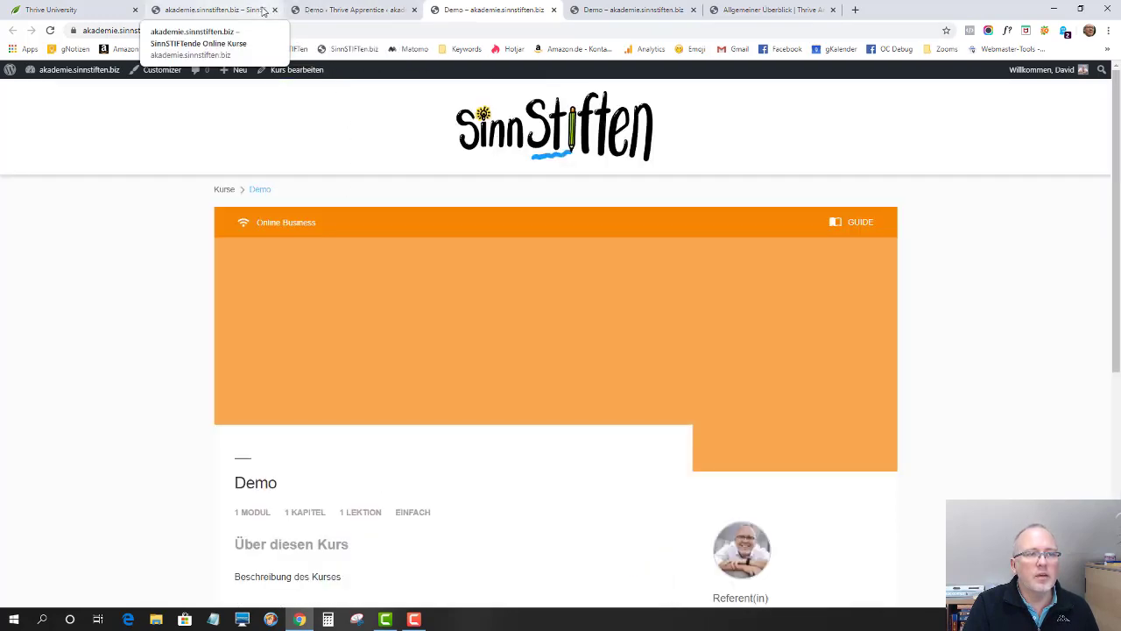
Step: Open the course "Thrive Apprentice mit Digistore24 verknüpfen" from the Apprentice Dashboard and expand its chapter "Deine Kurs-Plattform vorbereiten"
{"action": "left_click", "coordinate": [312, 16]}
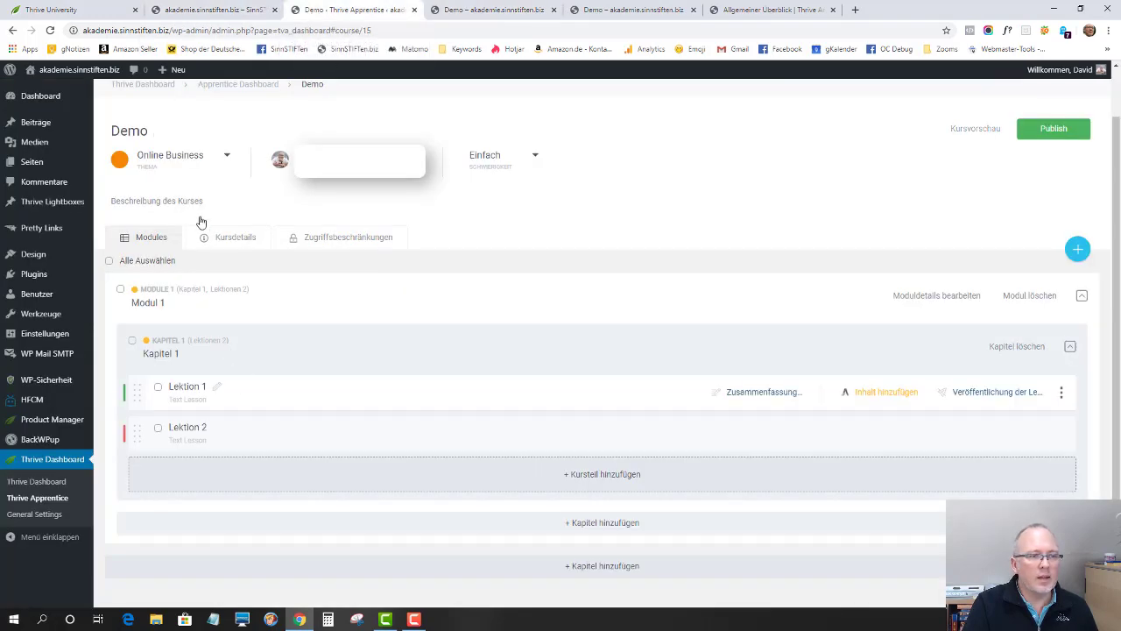
{"action": "scroll", "coordinate": [220, 201], "scroll_direction": "up", "scroll_amount": 1}
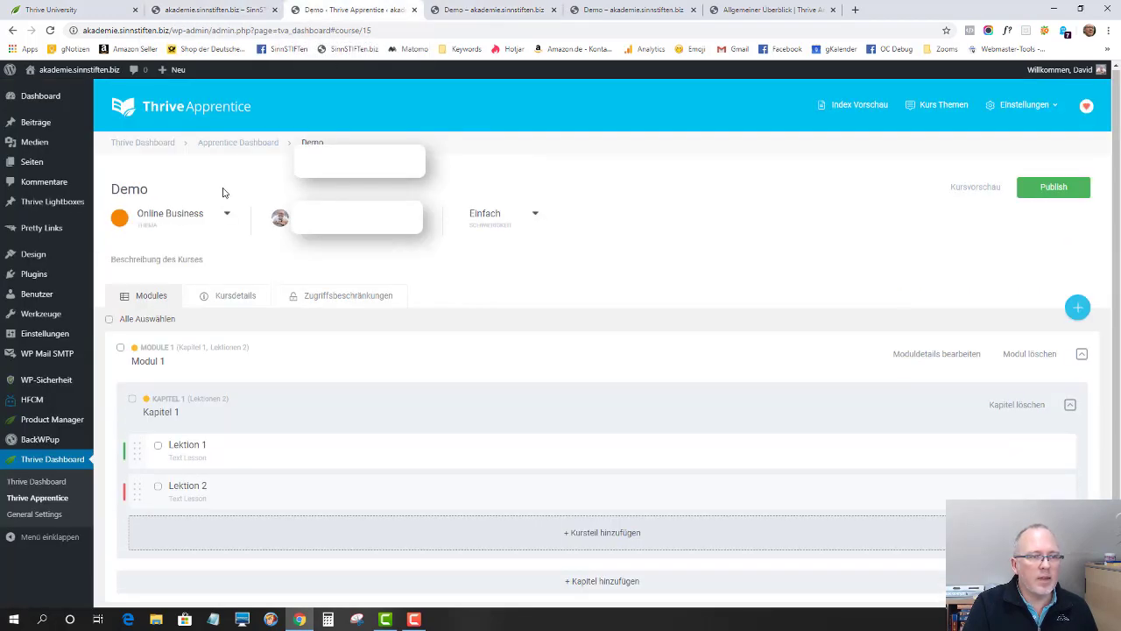
{"action": "left_click", "coordinate": [224, 145]}
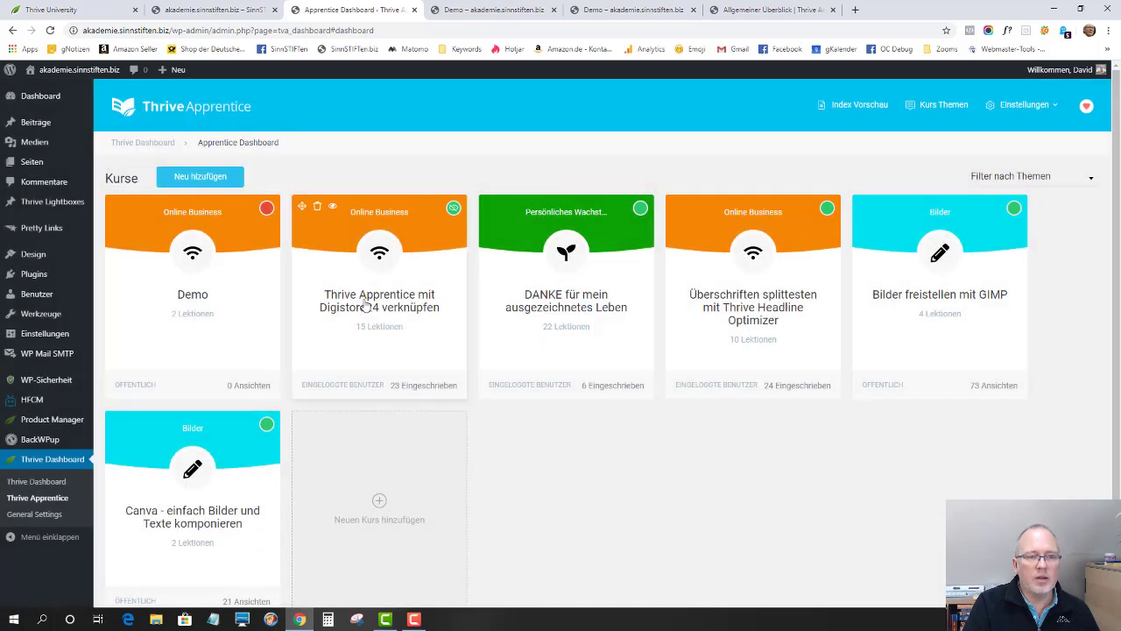
{"action": "left_click", "coordinate": [365, 301]}
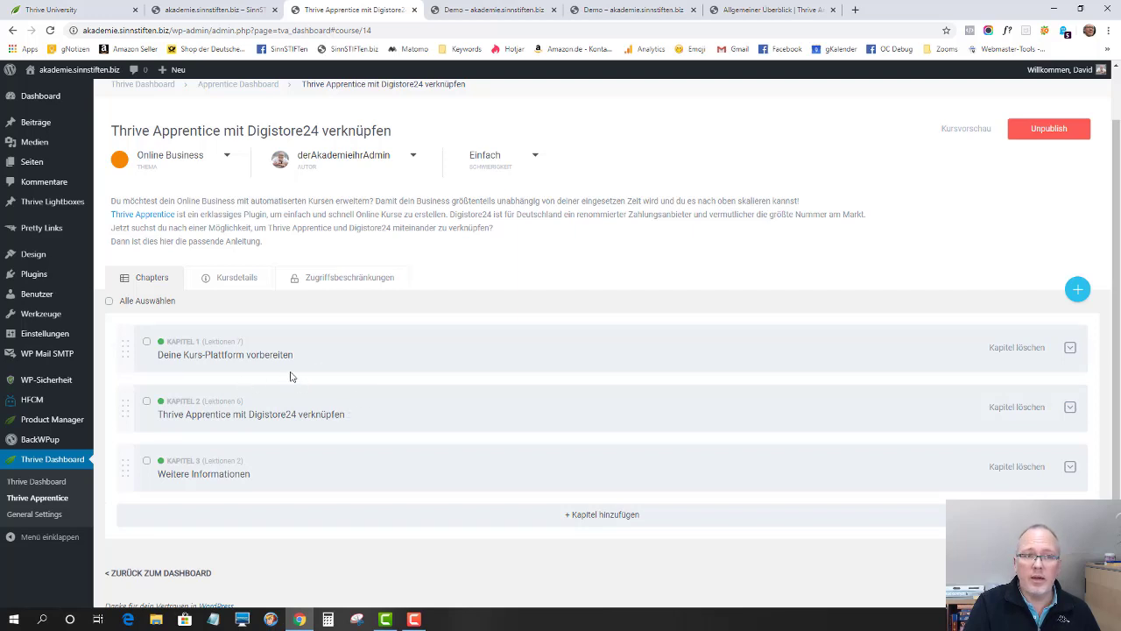
{"action": "left_click", "coordinate": [1070, 348]}
{"action": "mouse_move", "coordinate": [1026, 395]}
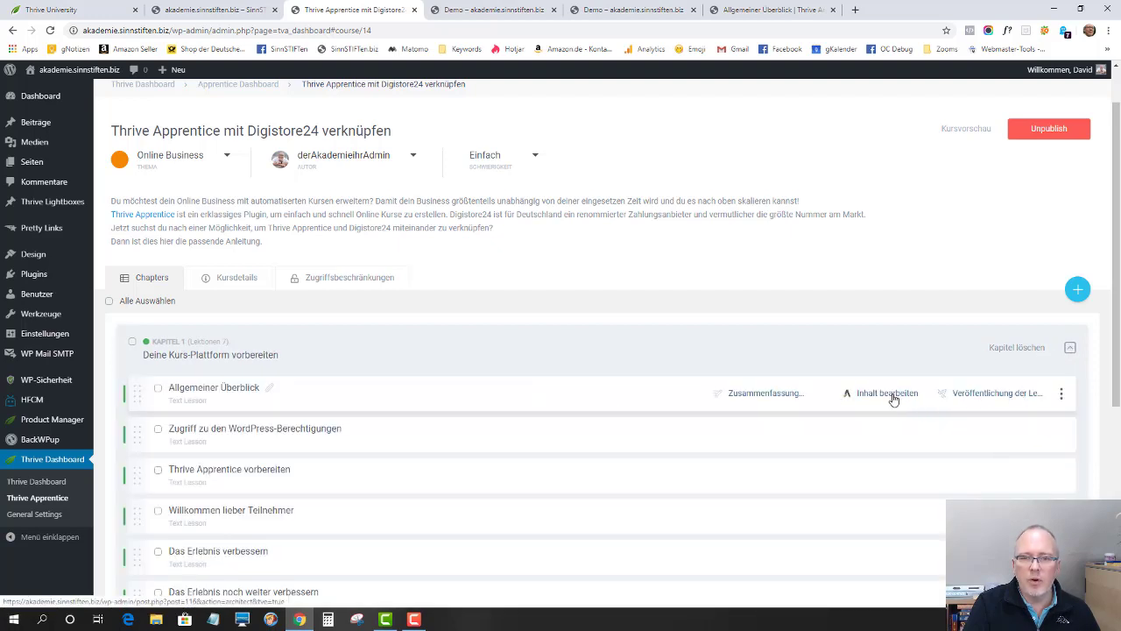
Step: Switch to the open editor page of the lesson "Allgemeiner Überblick" and examine its header image, intro text, video and course structure
{"action": "left_click", "coordinate": [752, 10]}
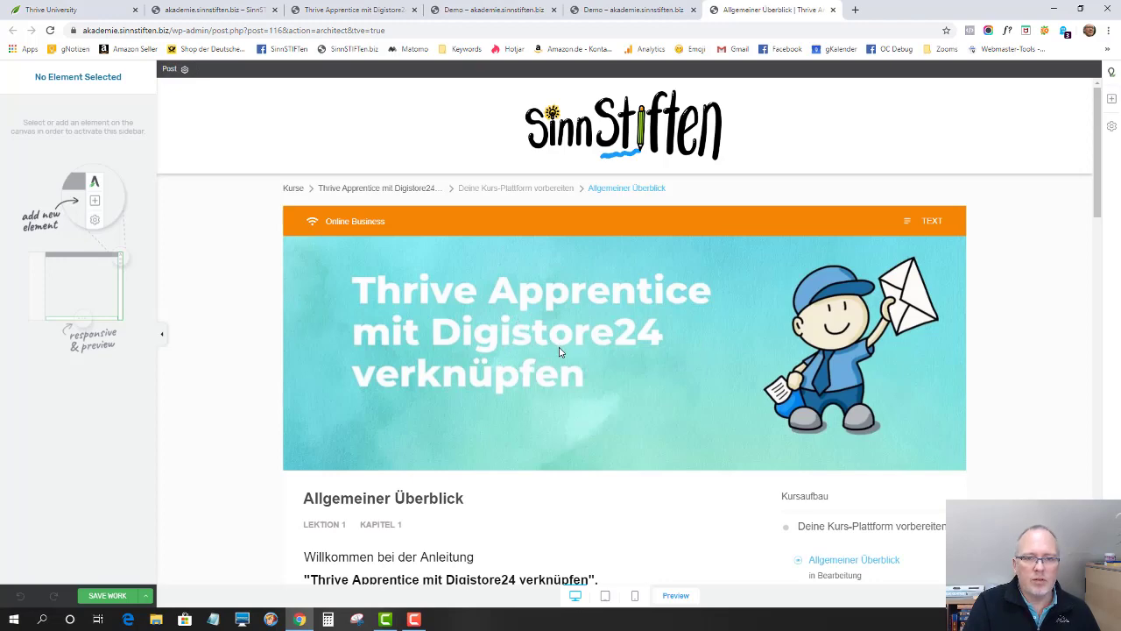
{"action": "scroll", "coordinate": [552, 342], "scroll_direction": "down", "scroll_amount": 1}
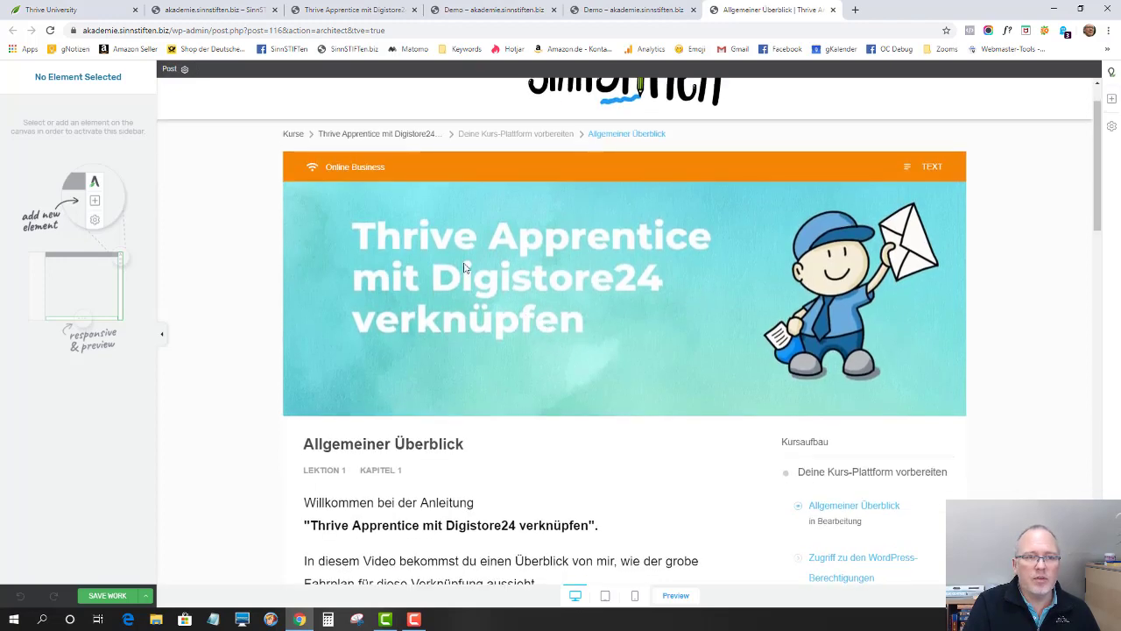
{"action": "scroll", "coordinate": [473, 275], "scroll_direction": "up", "scroll_amount": 1}
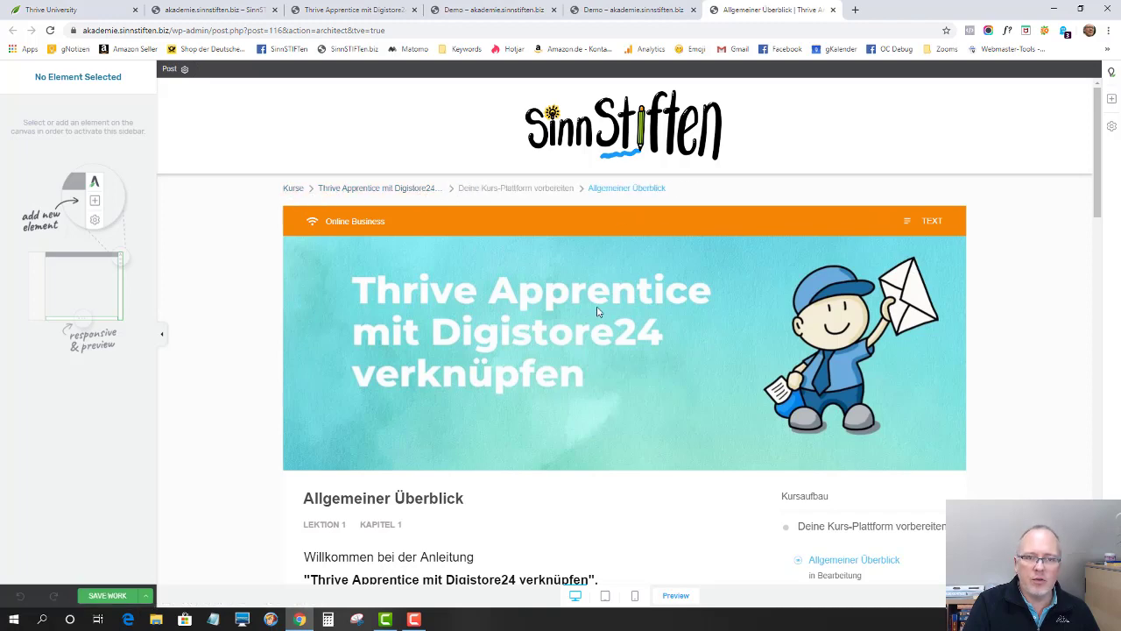
{"action": "scroll", "coordinate": [589, 327], "scroll_direction": "down", "scroll_amount": 3}
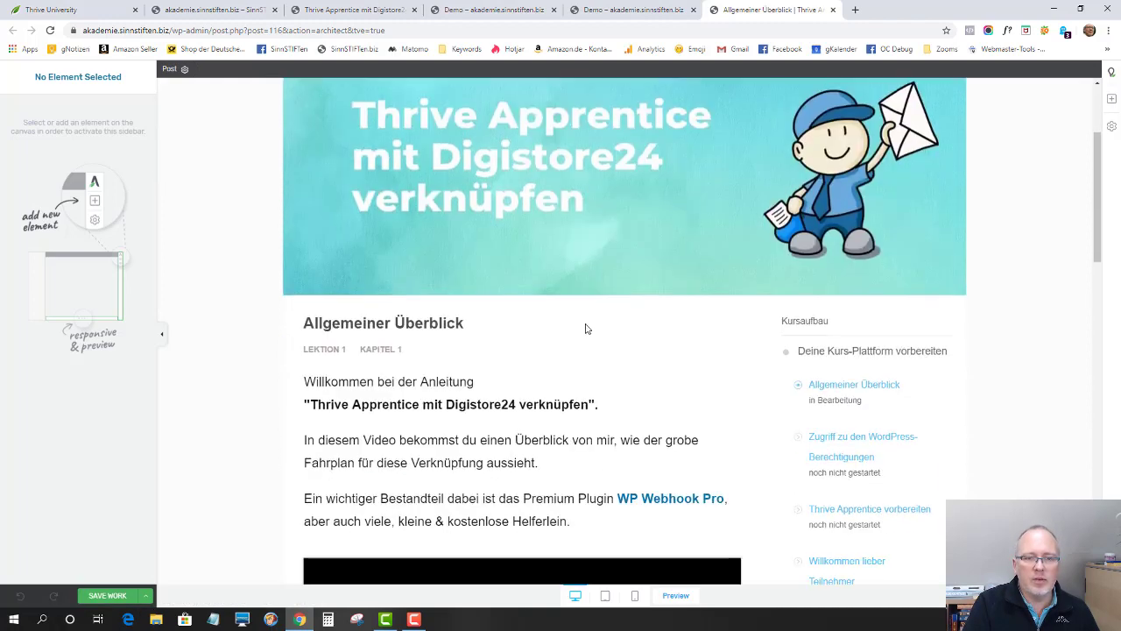
{"action": "scroll", "coordinate": [560, 315], "scroll_direction": "down", "scroll_amount": 1}
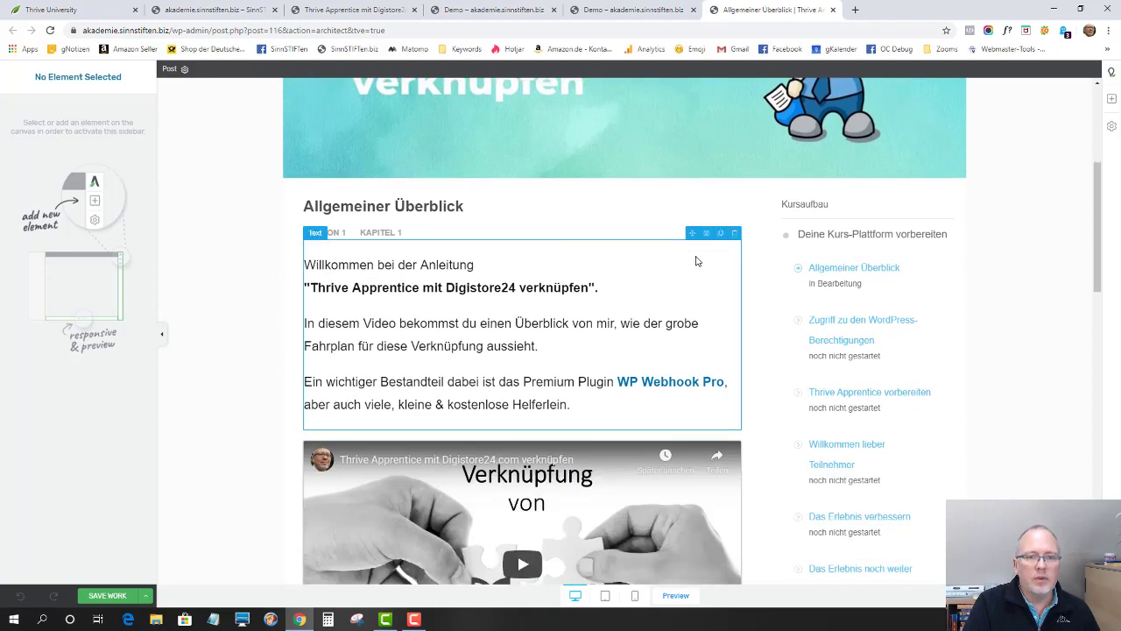
{"action": "scroll", "coordinate": [1016, 202], "scroll_direction": "down", "scroll_amount": 1}
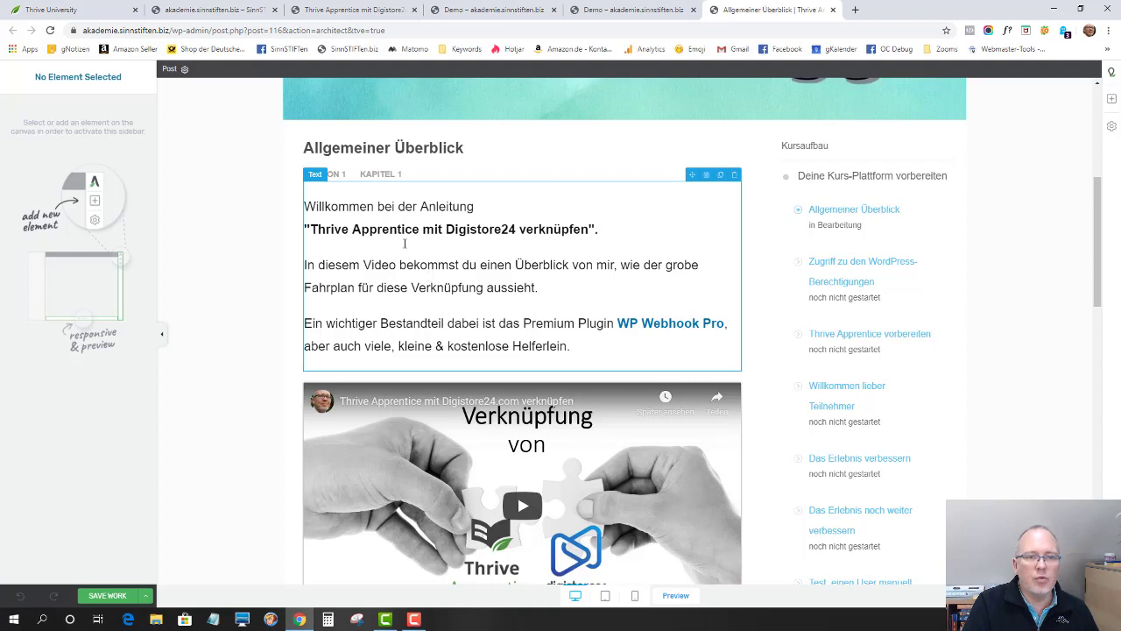
Step: Select the lesson's intro text block and add a new Text element between it and the video
{"action": "left_click", "coordinate": [459, 229]}
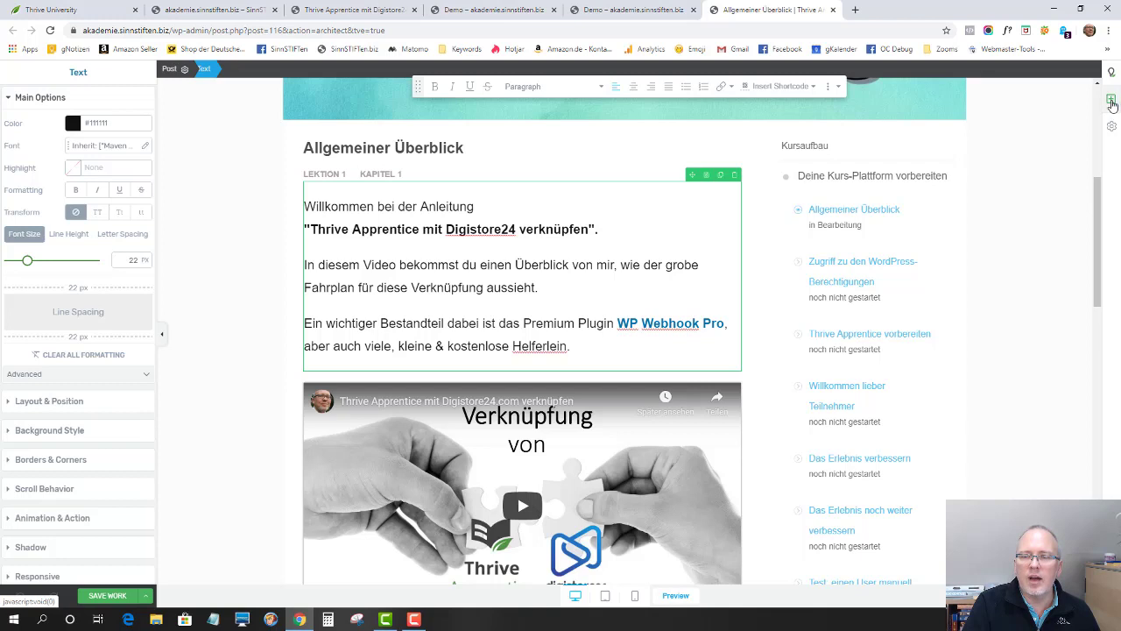
{"action": "left_click", "coordinate": [1112, 102]}
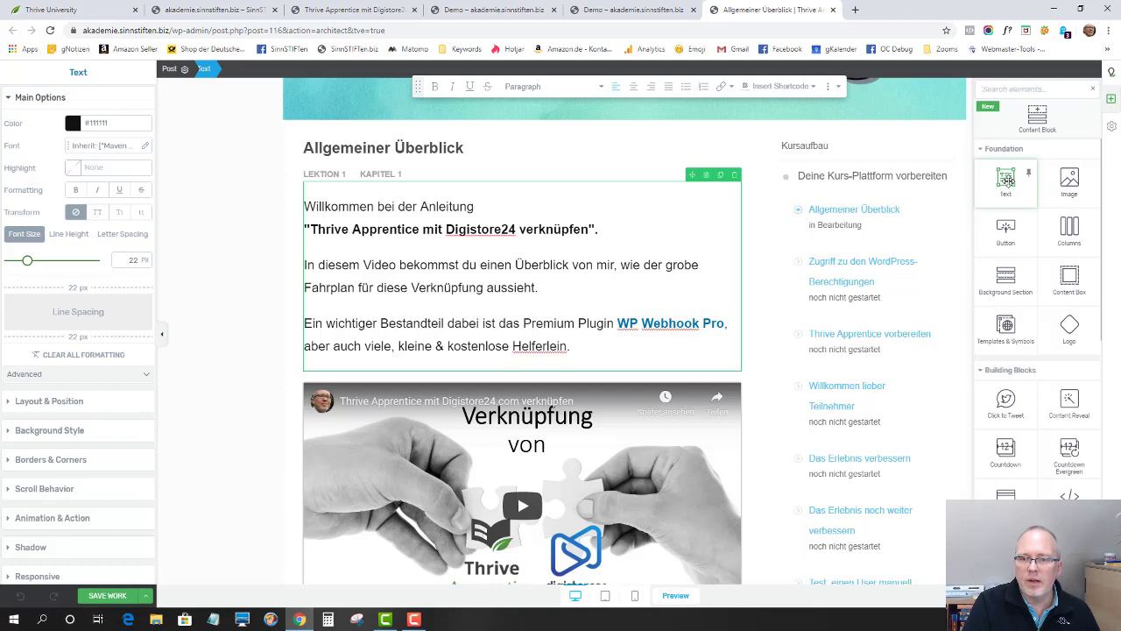
{"action": "left_click_drag", "start_coordinate": [1007, 180], "coordinate": [503, 375]}
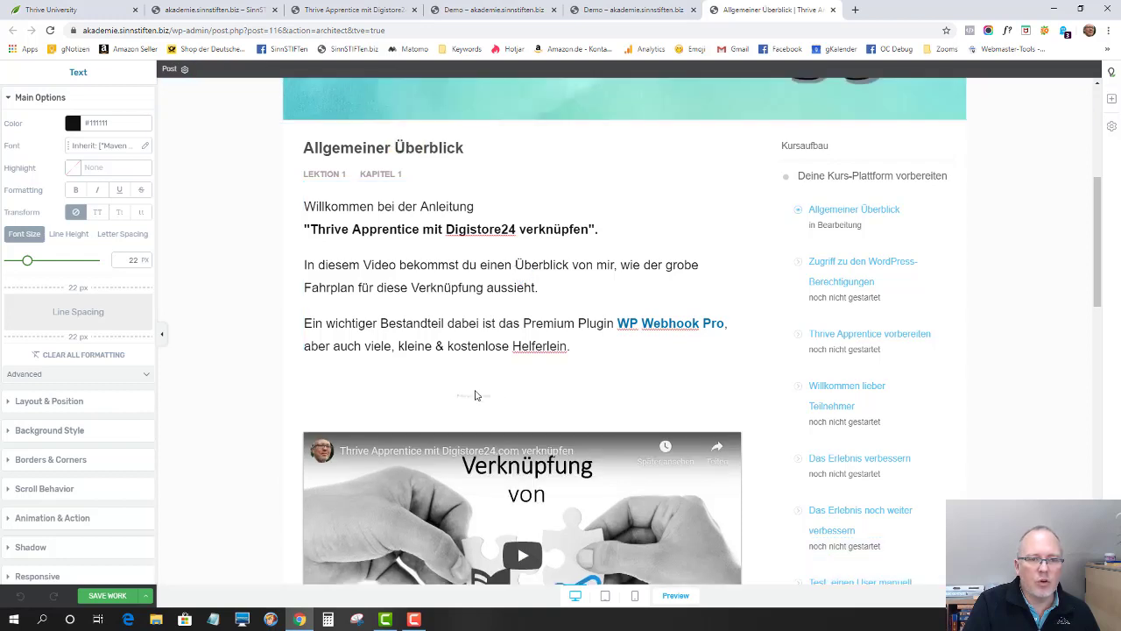